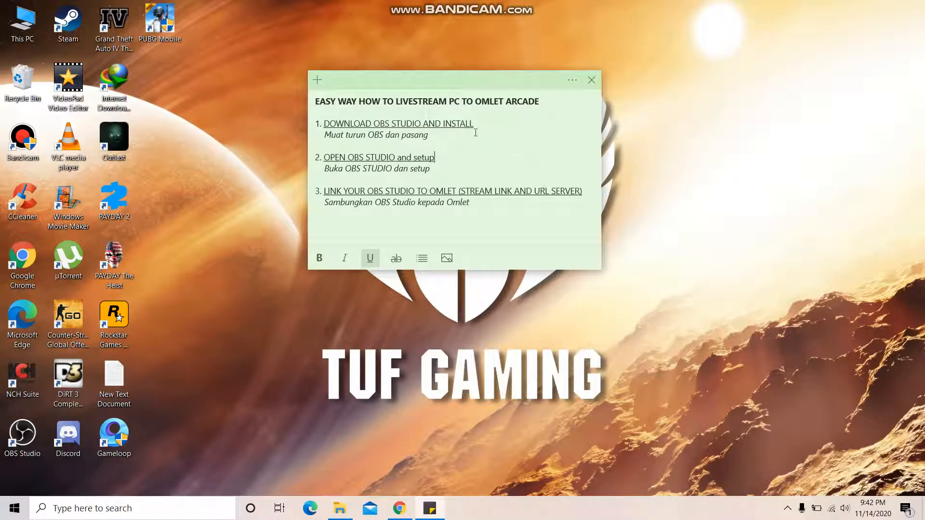
# Highlight the note's first instruction, search Google for "obs" in Chrome, and view the installer options on the OBS download page
pyautogui.moveTo(474, 124); pyautogui.dragTo(324, 123)
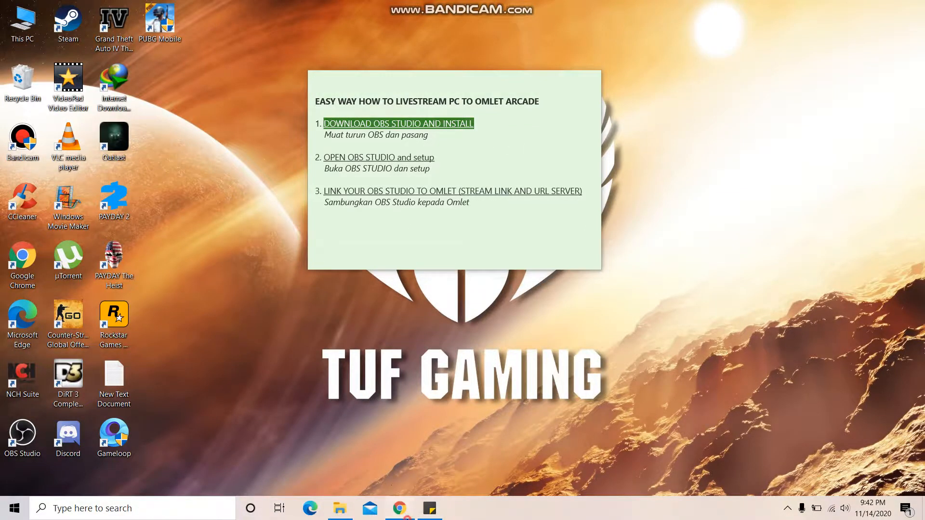
pyautogui.click(400, 509)
pyautogui.click(353, 34)
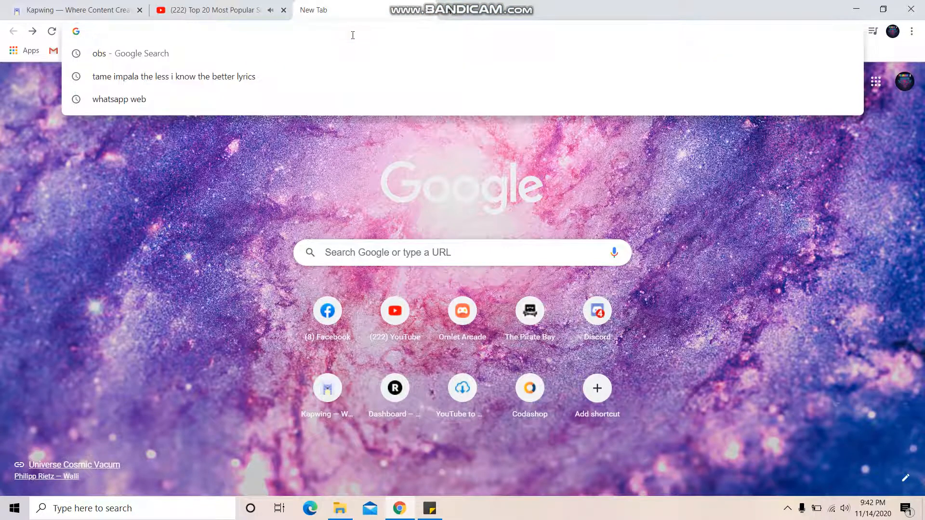
pyautogui.write('obs')
pyautogui.press('Return')
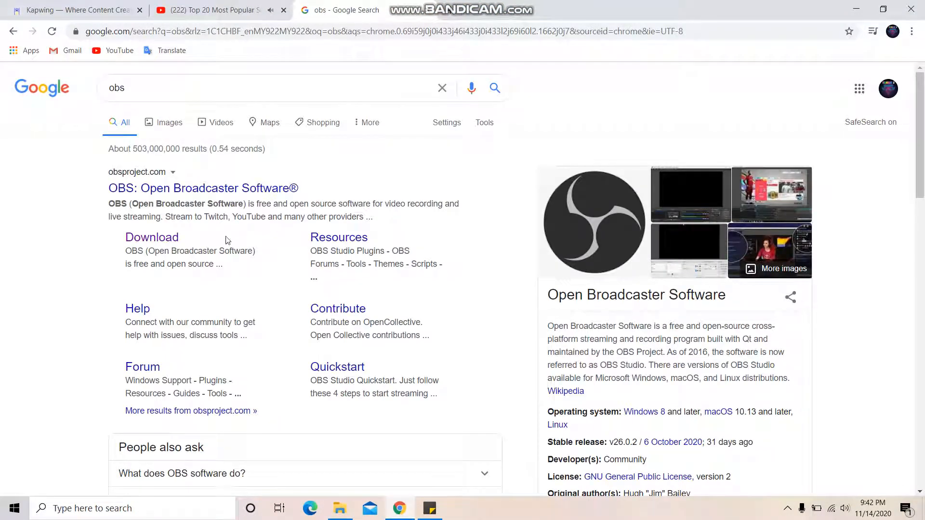
pyautogui.click(173, 239)
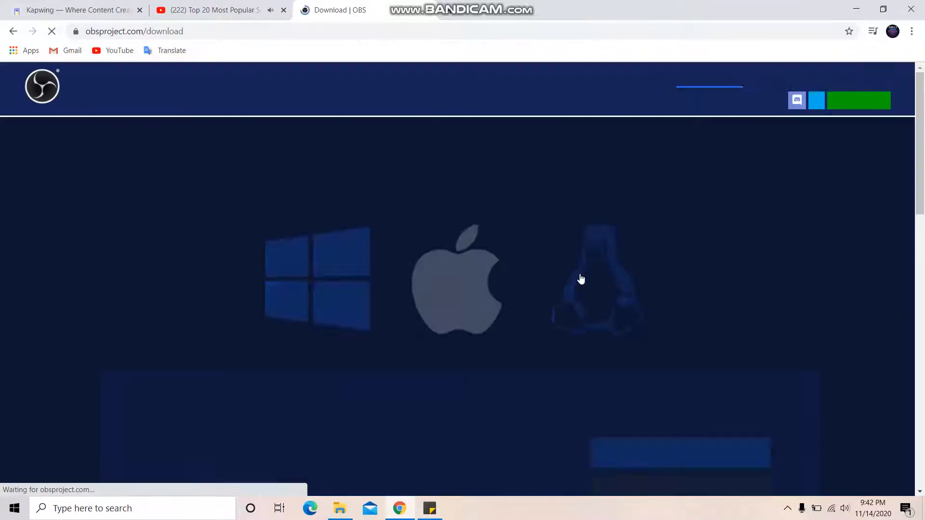
pyautogui.scroll(-3, 698, 318)
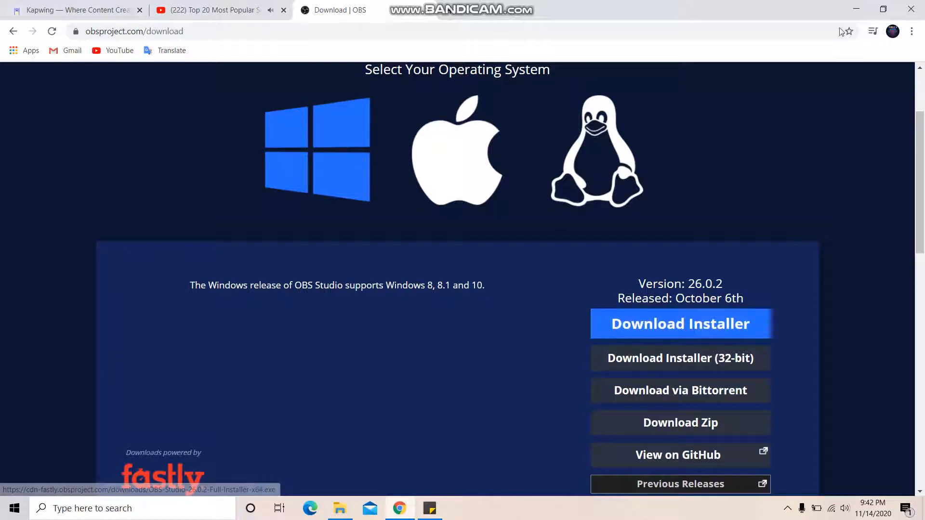
pyautogui.click(859, 10)
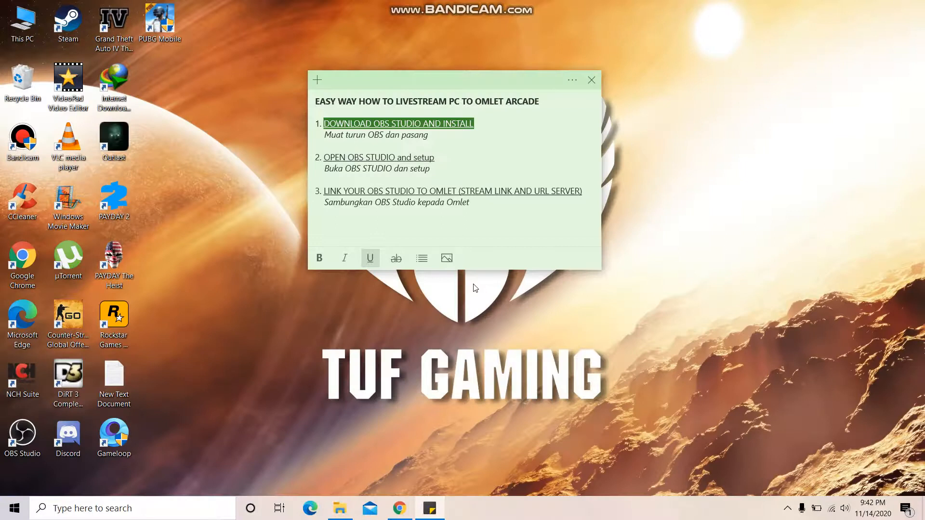
# Highlight the note's second instruction, "OPEN OBS STUDIO and setup", and launch OBS Studio from the desktop
pyautogui.click(463, 158)
pyautogui.moveTo(449, 158); pyautogui.dragTo(325, 159)
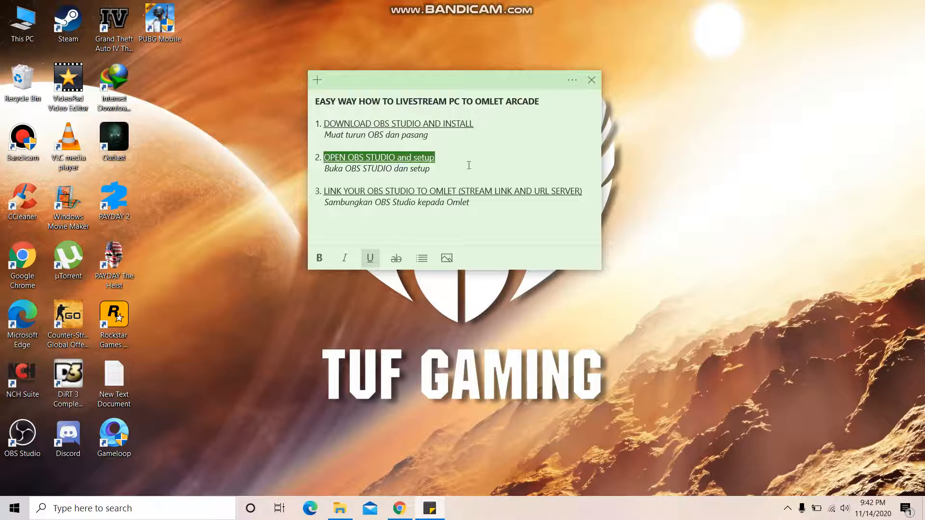
pyautogui.click(35, 431)
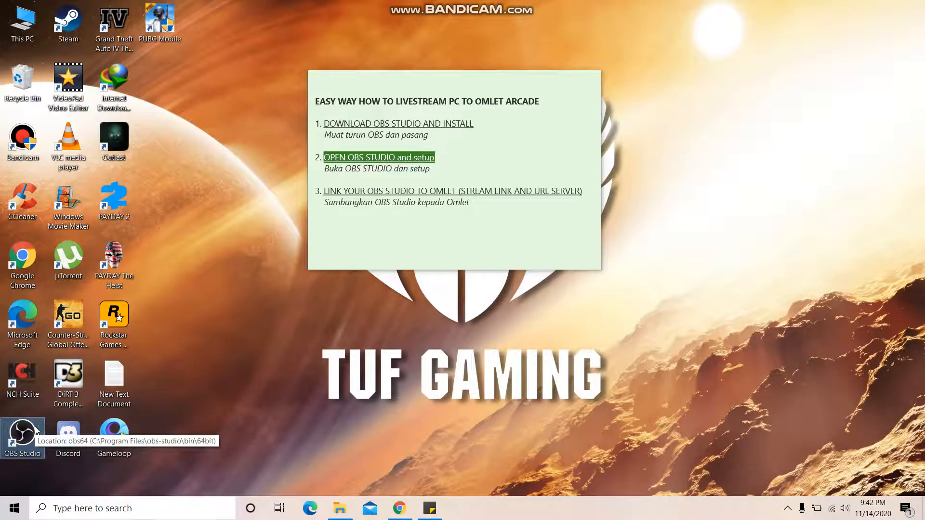
pyautogui.doubleClick(36, 430)
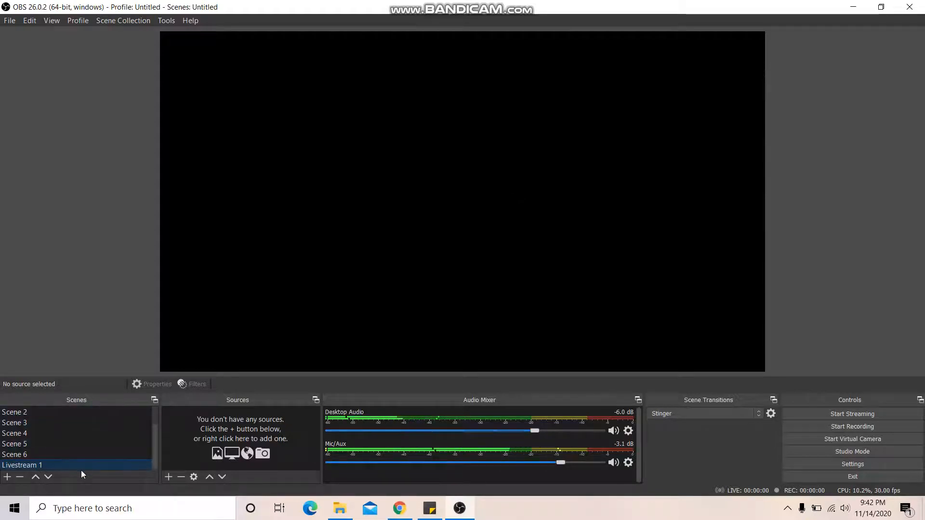
# Add a new scene named "Livestream 2"
pyautogui.click(9, 477)
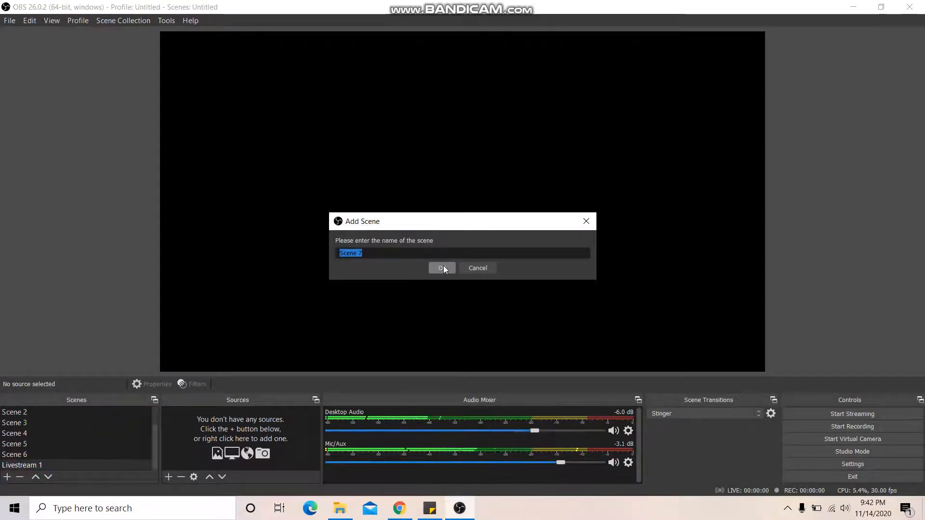
pyautogui.write('Livestream 1')
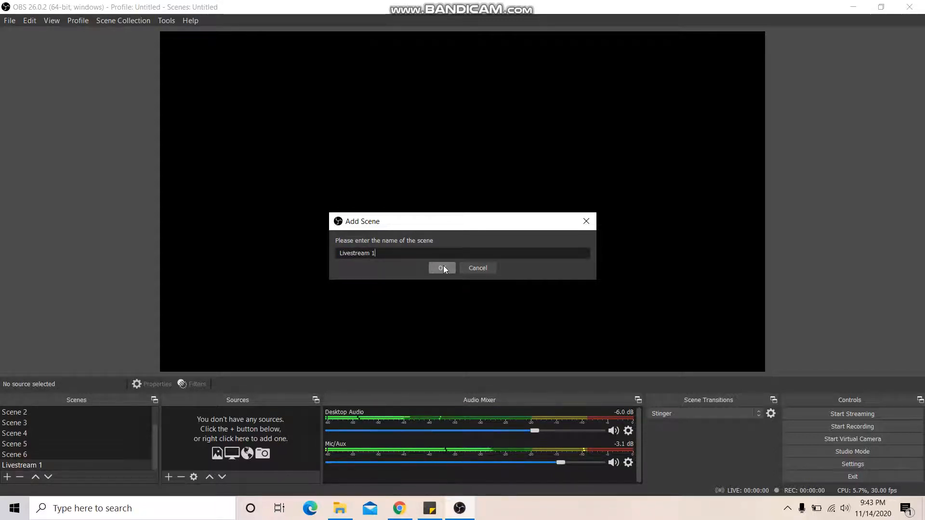
pyautogui.press('BackSpace')
pyautogui.write('2')
pyautogui.click(443, 268)
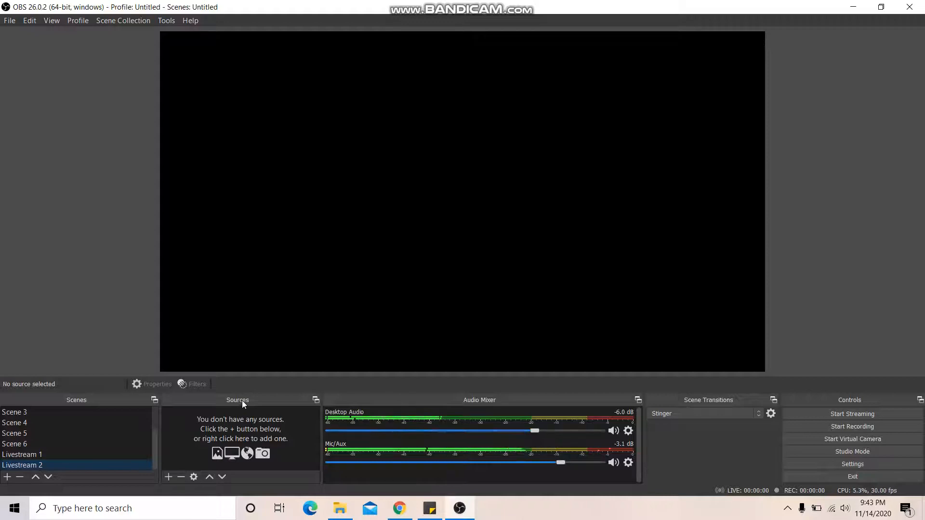
# Add a Game Capture source named "Game Live" to the scene, keeping its mode on Capture any fullscreen application
pyautogui.click(169, 478)
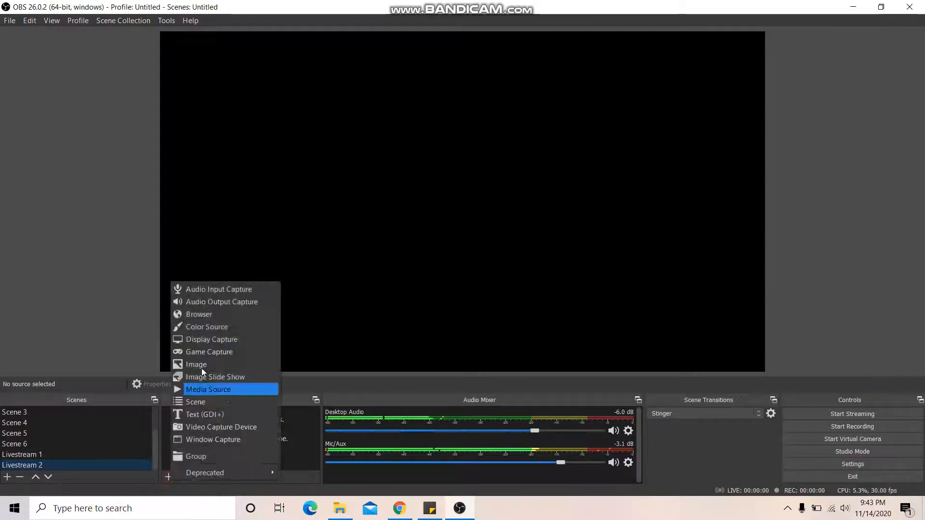
pyautogui.click(223, 352)
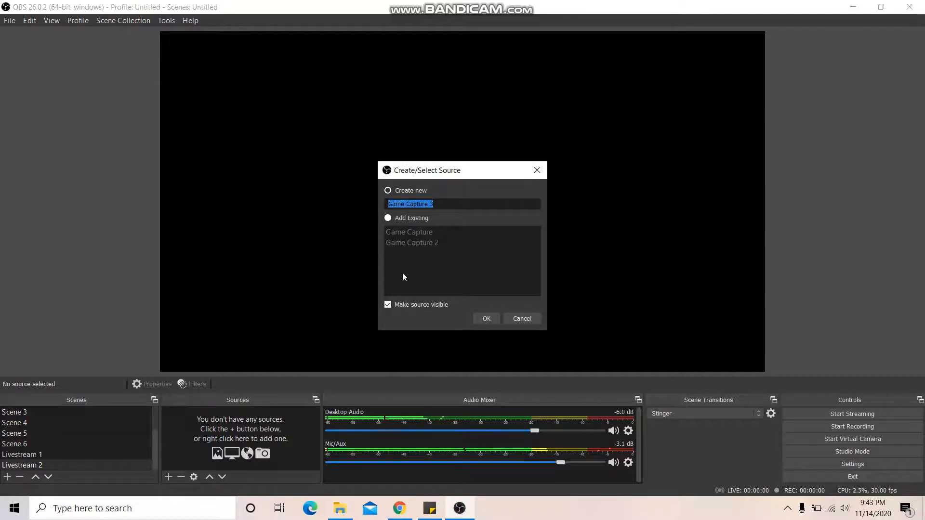
pyautogui.write('Game Live')
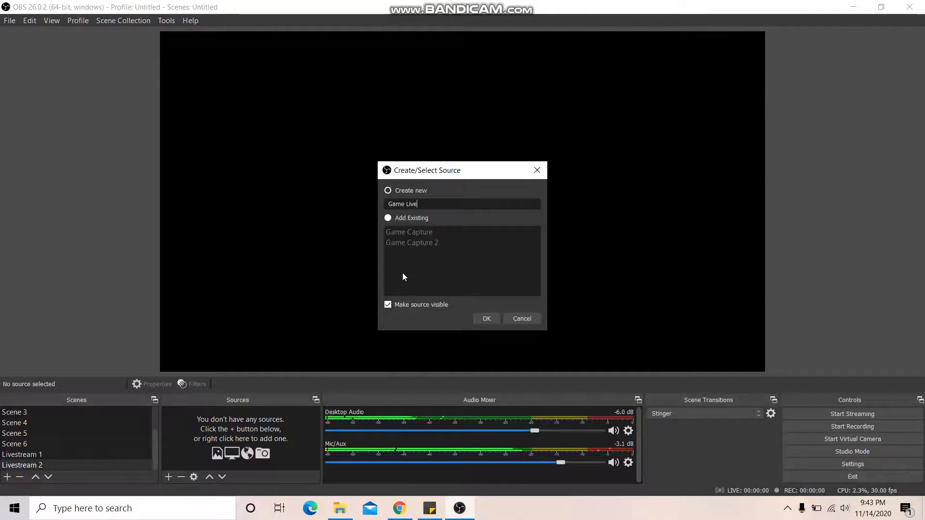
pyautogui.click(491, 319)
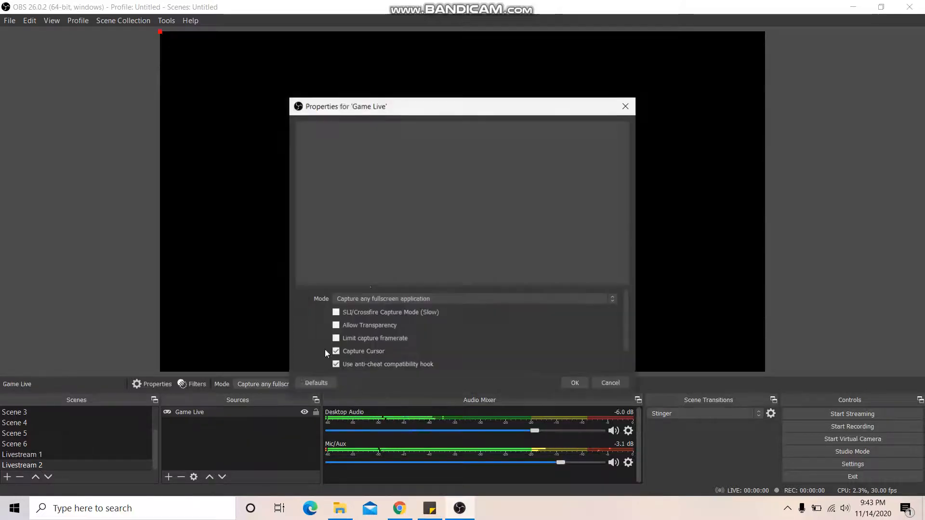
pyautogui.click(447, 298)
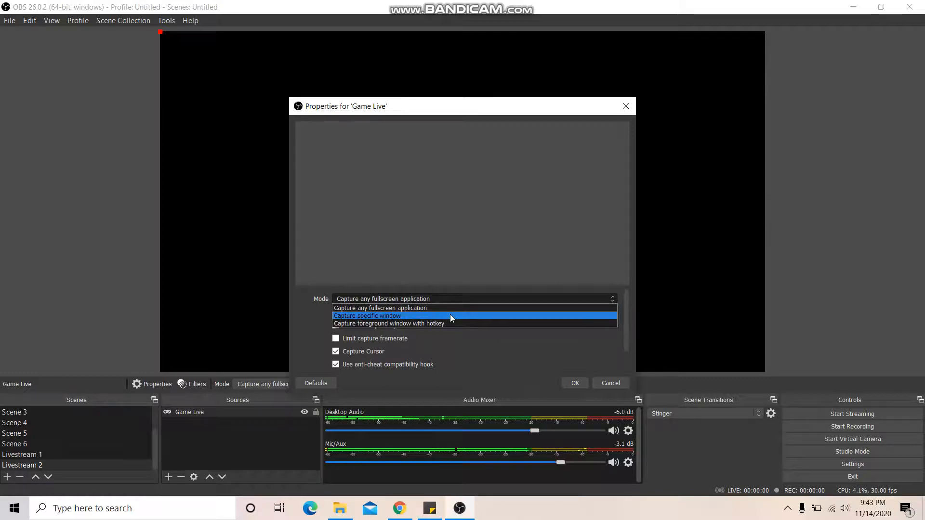
pyautogui.click(576, 385)
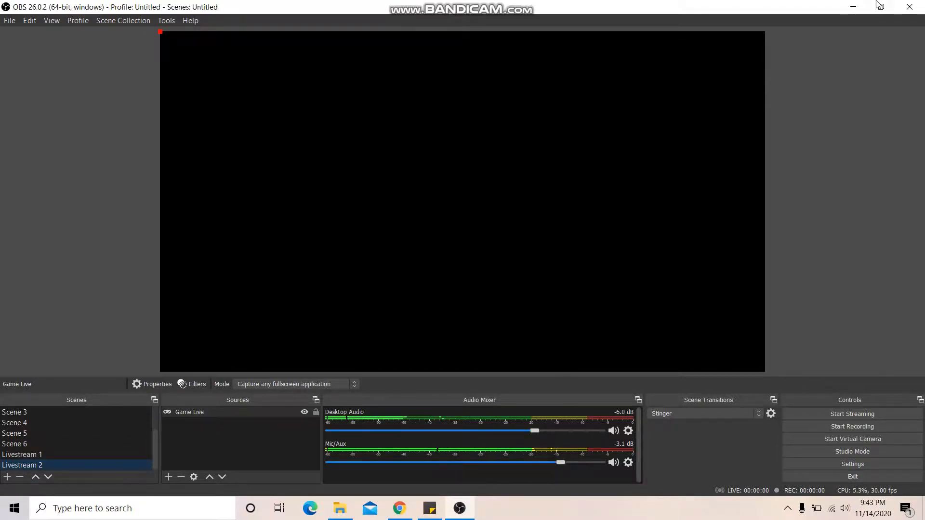
pyautogui.click(853, 6)
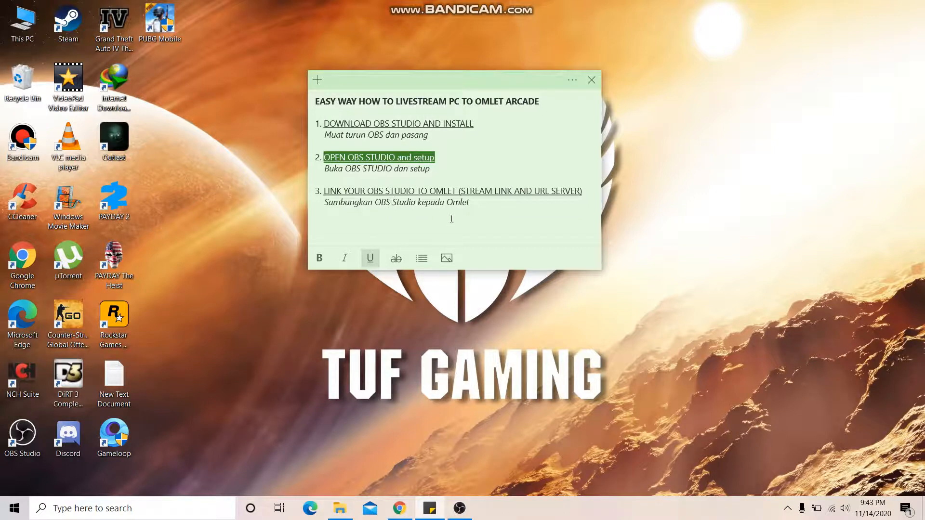
# Highlight "(STREAM LINK AND URL SERVER)" in the note's third instruction and open omlet.gg in a new Chrome tab
pyautogui.moveTo(402, 514)
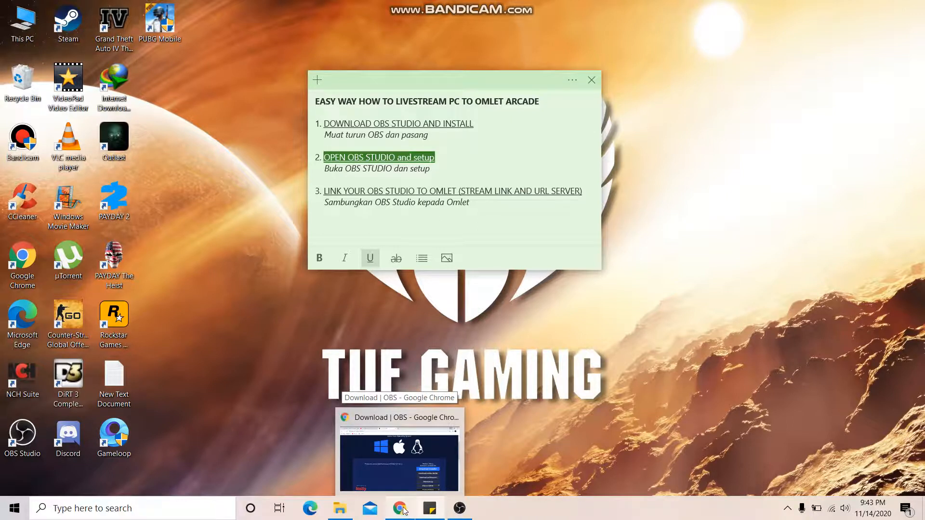
pyautogui.moveTo(460, 190); pyautogui.dragTo(587, 190)
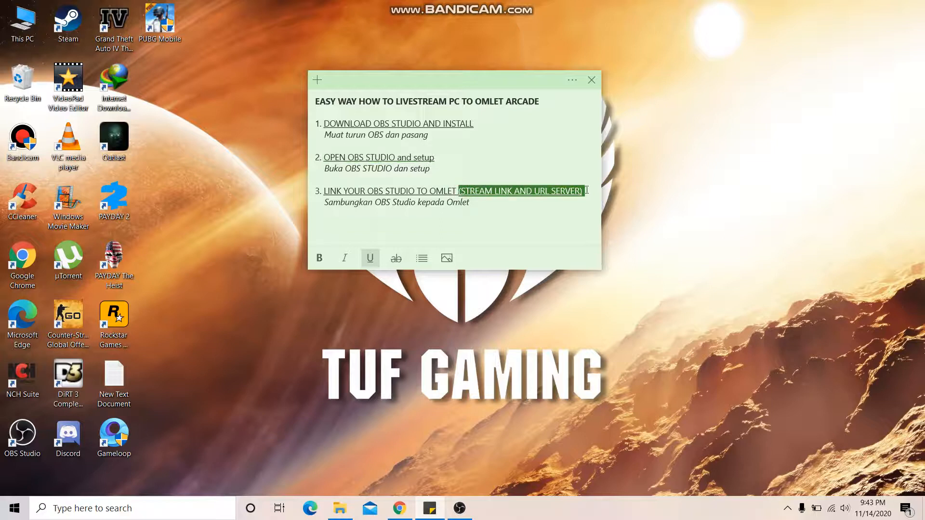
pyautogui.click(573, 222)
pyautogui.click(406, 509)
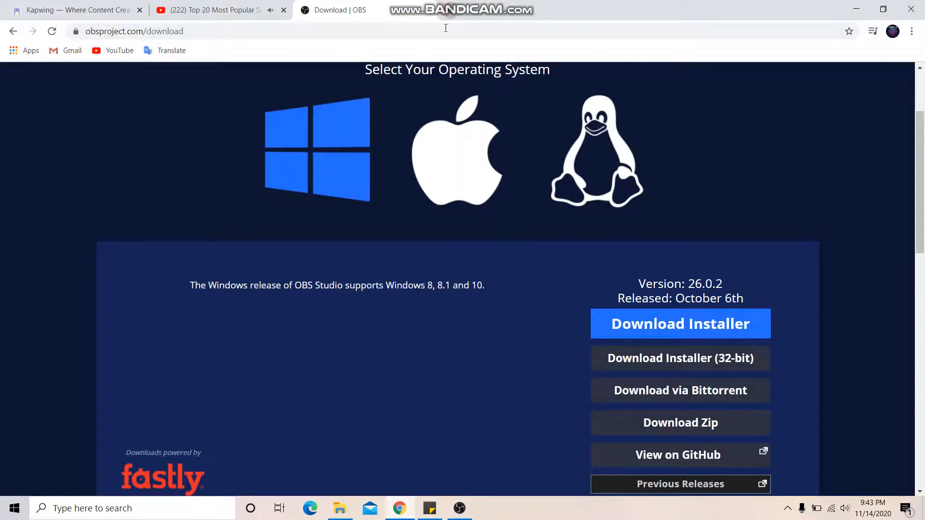
pyautogui.hotkey('ctrl', 't')
pyautogui.write('omlet.gg')
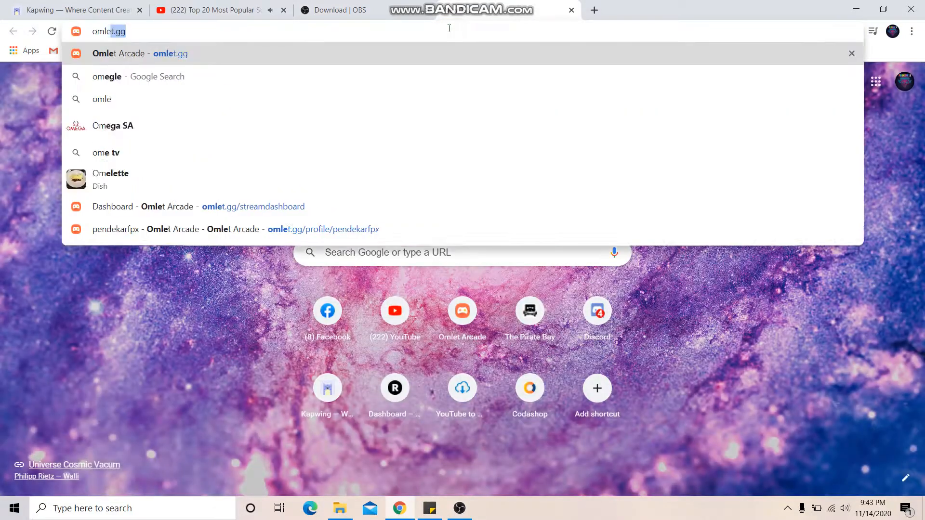
pyautogui.press('Return')
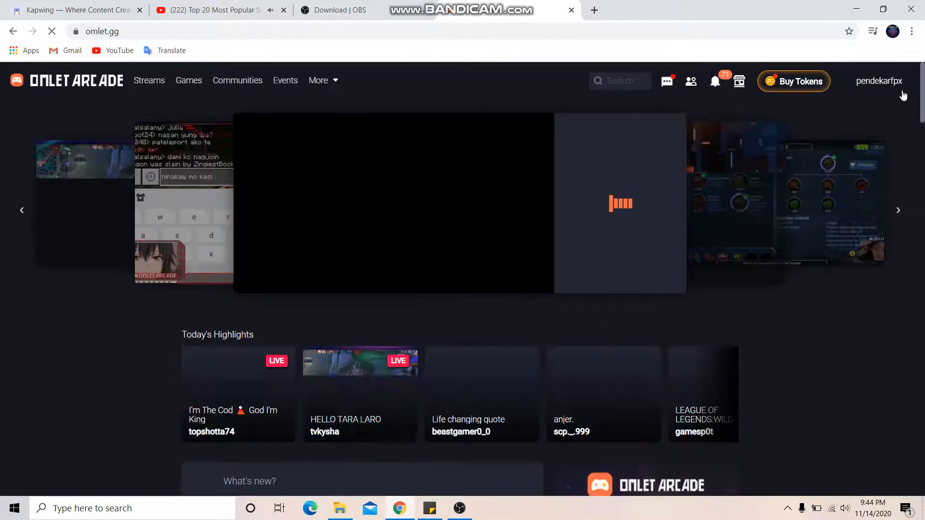
# Open the account's Stream Dashboard on Omlet Arcade and go to its Stream Settings page
pyautogui.click(886, 86)
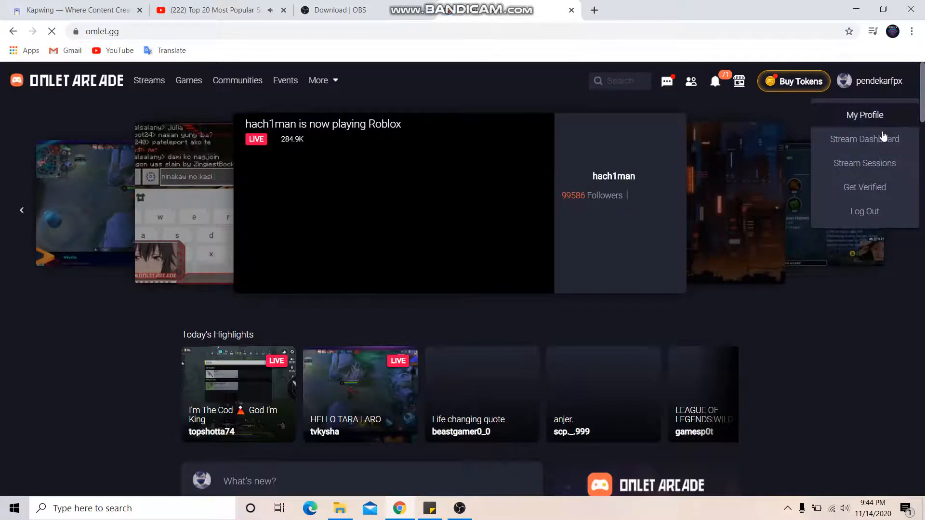
pyautogui.click(886, 139)
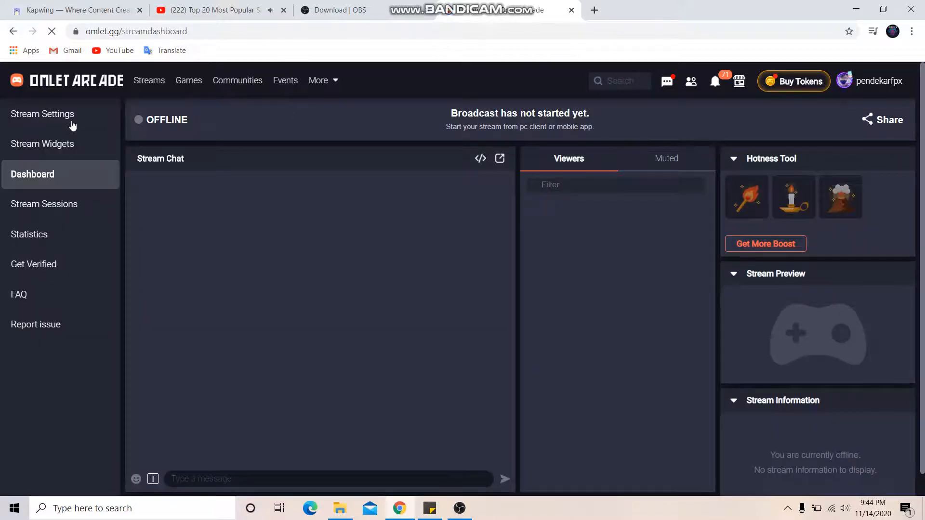
pyautogui.click(72, 125)
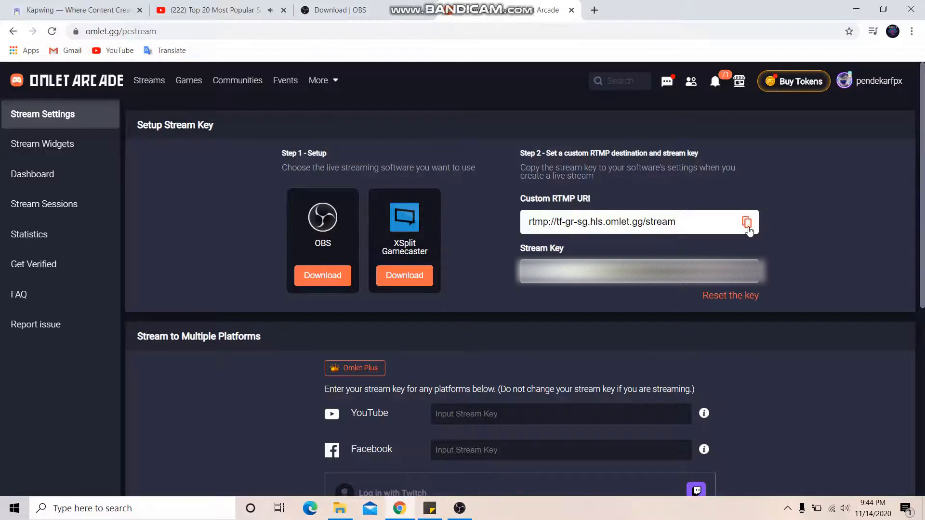
# Copy Omlet's custom RTMP URI and paste it as the server in the OBS Studio stream settings
pyautogui.click(748, 226)
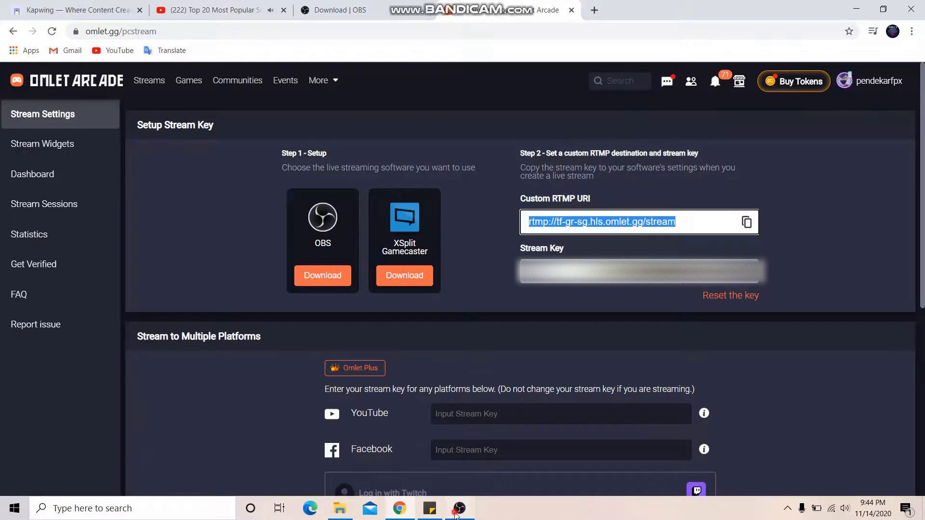
pyautogui.click(456, 515)
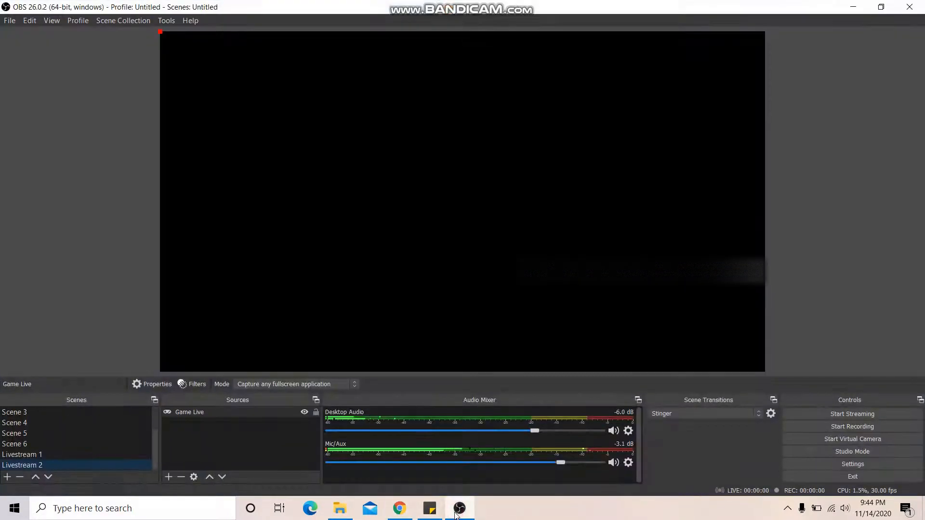
pyautogui.click(827, 462)
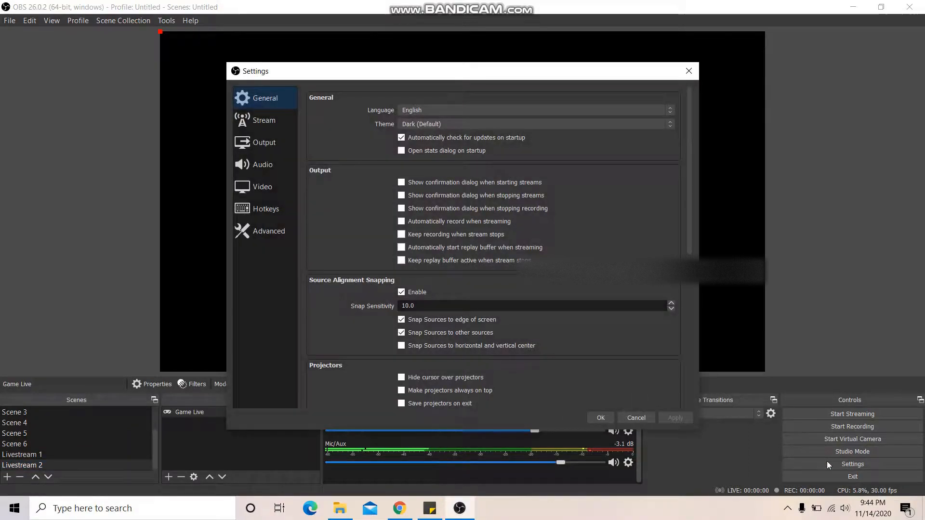
pyautogui.click(278, 120)
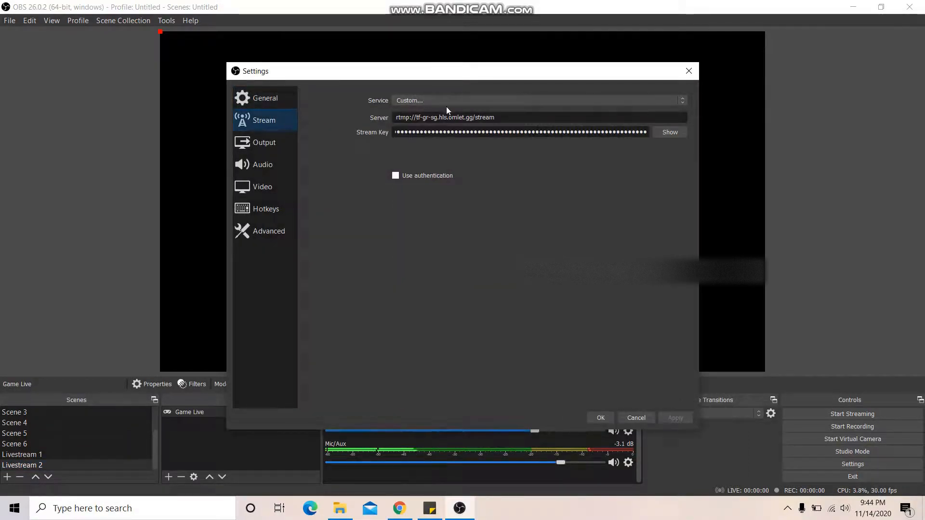
pyautogui.moveTo(511, 117); pyautogui.dragTo(346, 112)
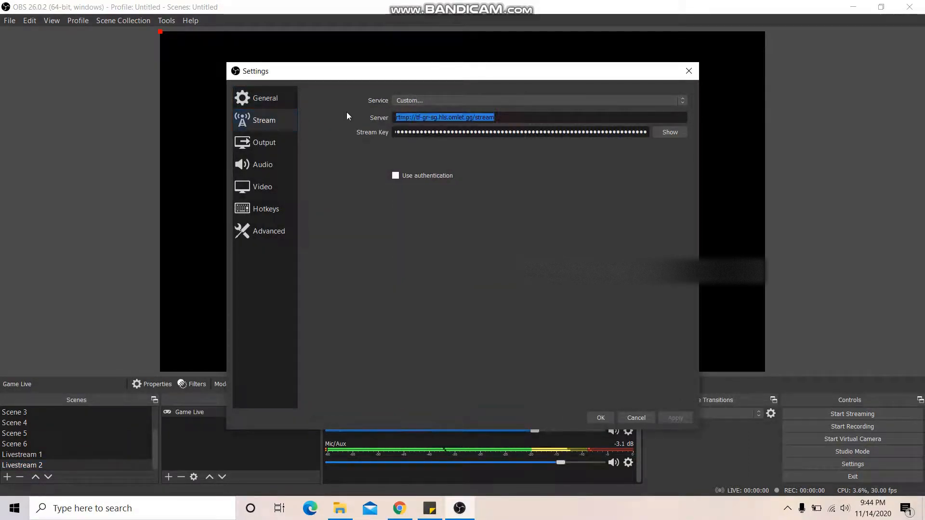
pyautogui.hotkey('ctrl', 'v')
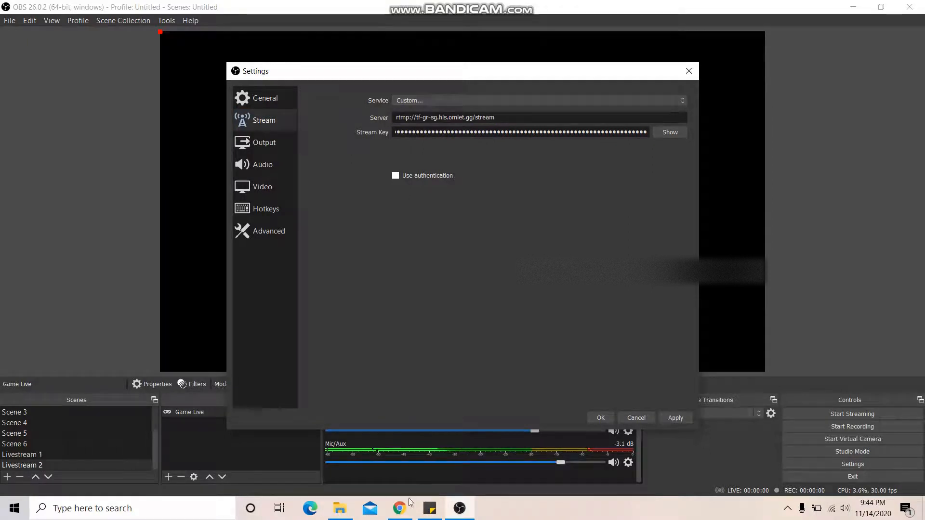
# Copy the stream key from Omlet's Stream Settings and paste it into the Stream Key field in OBS Studio
pyautogui.click(400, 509)
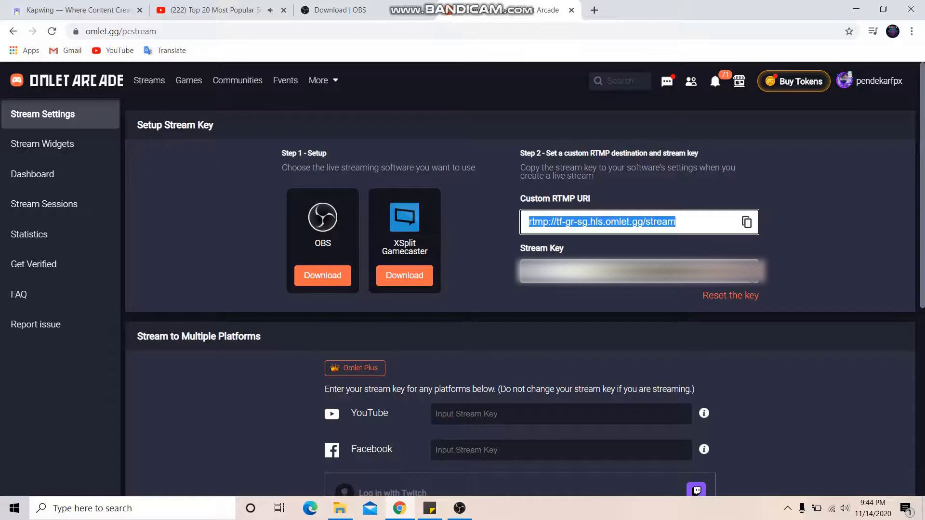
pyautogui.click(636, 272)
pyautogui.click(459, 509)
pyautogui.moveTo(614, 132); pyautogui.dragTo(595, 143)
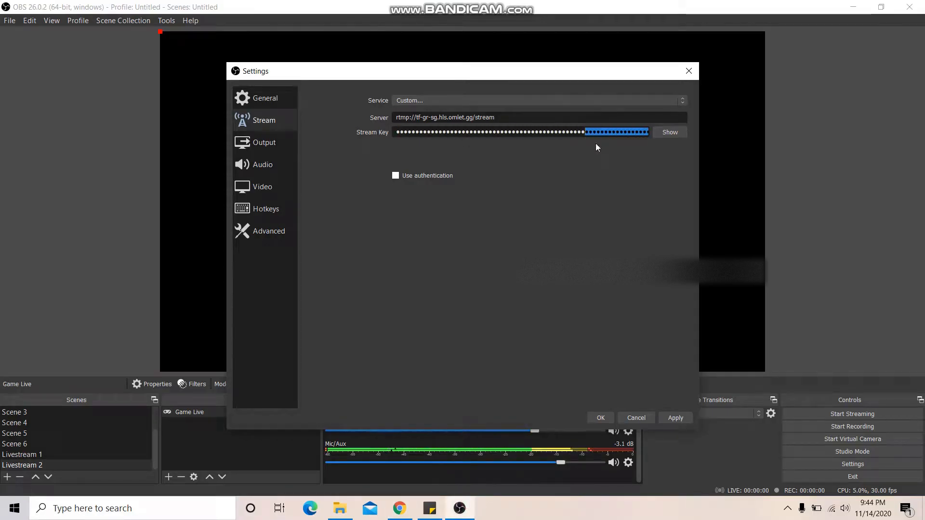
# Choose Custom as the streaming service and apply the stream settings
pyautogui.click(458, 101)
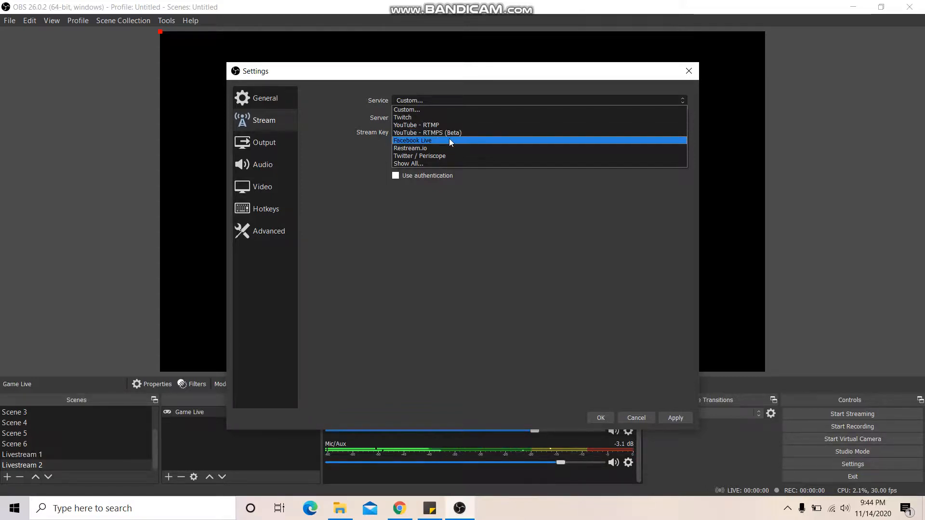
pyautogui.click(440, 110)
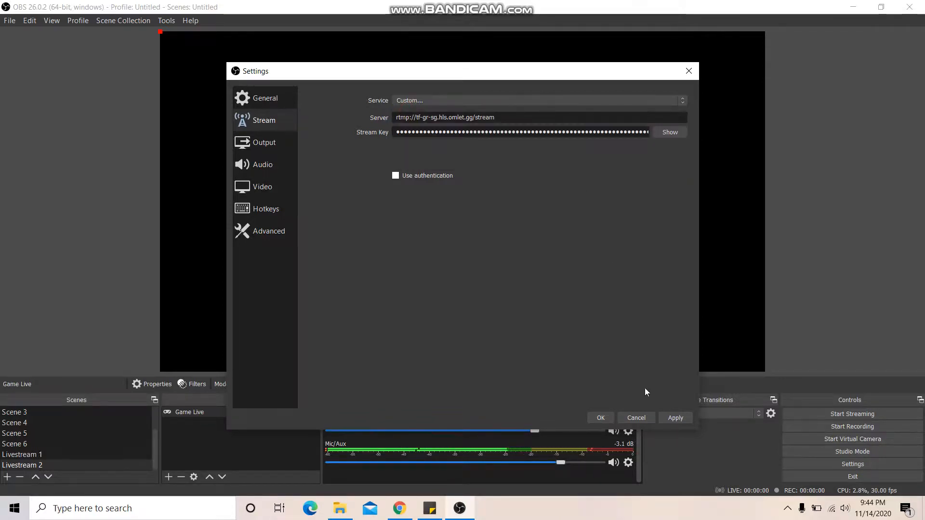
pyautogui.click(681, 417)
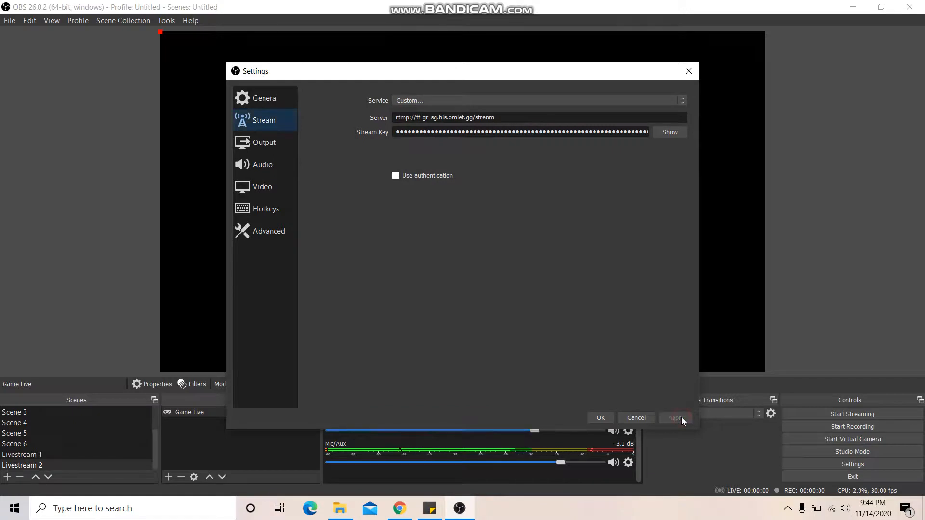
pyautogui.click(602, 418)
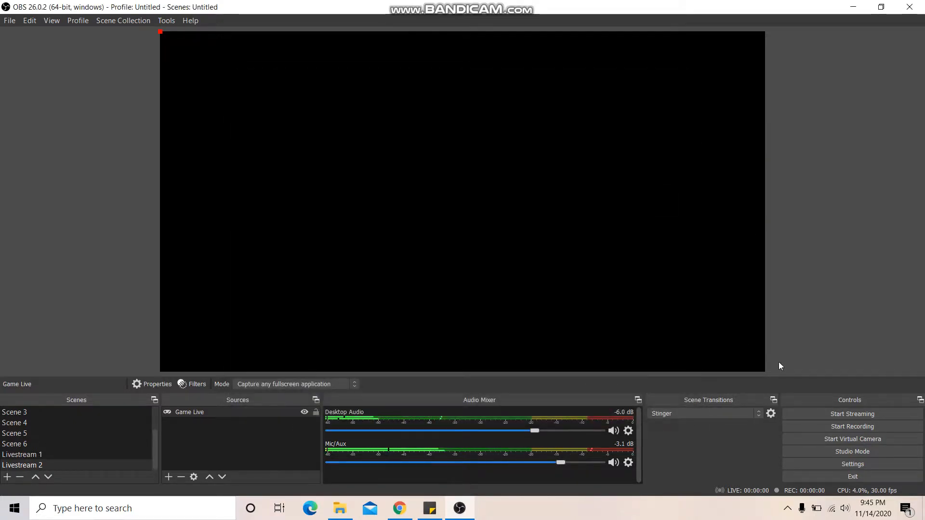